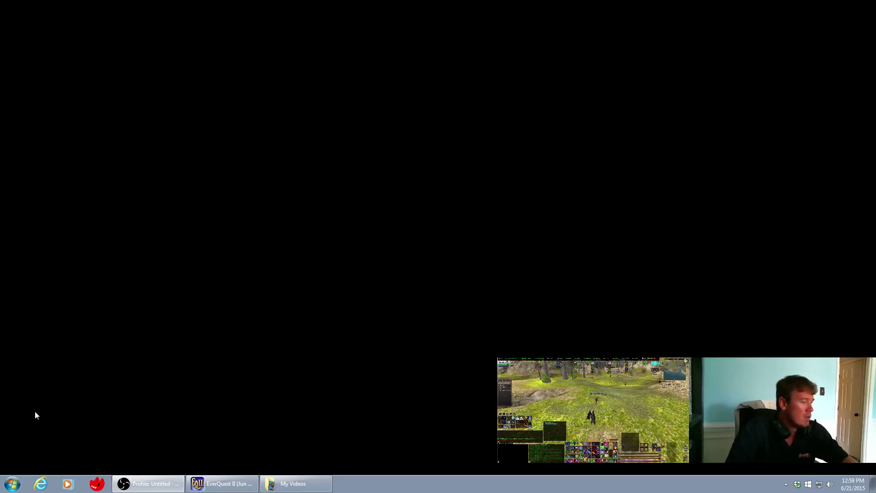
Launch Advanced Combat Tracker and toggle its Mini Parse window off and back on.
{"action": "left_click", "coordinate": [13, 482]}
{"action": "key", "text": "super"}
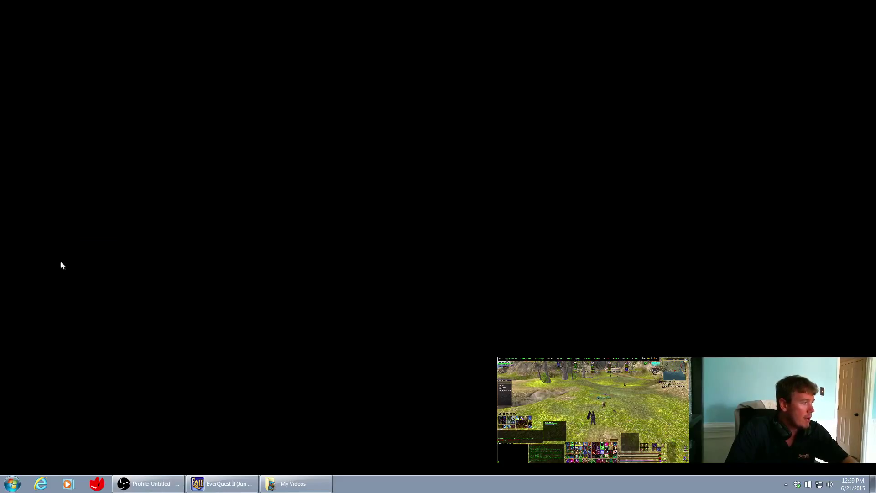
{"action": "key", "text": "super"}
{"action": "left_click", "coordinate": [51, 248]}
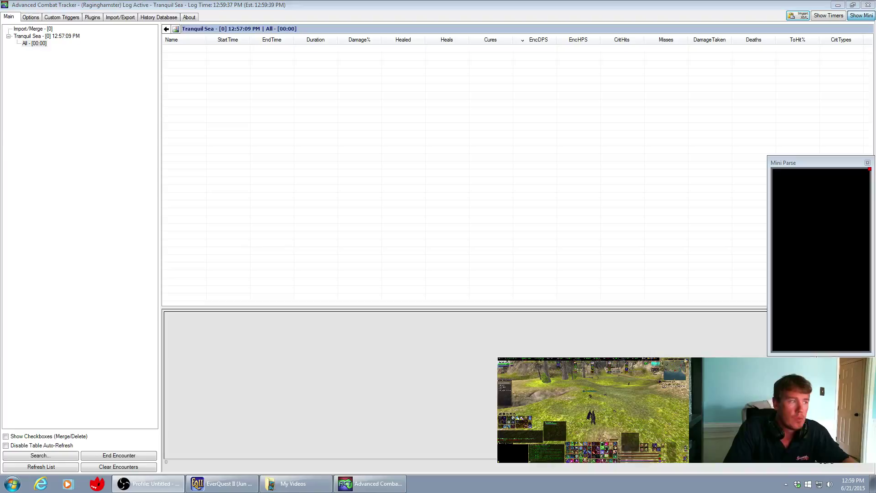
{"action": "left_click", "coordinate": [859, 16]}
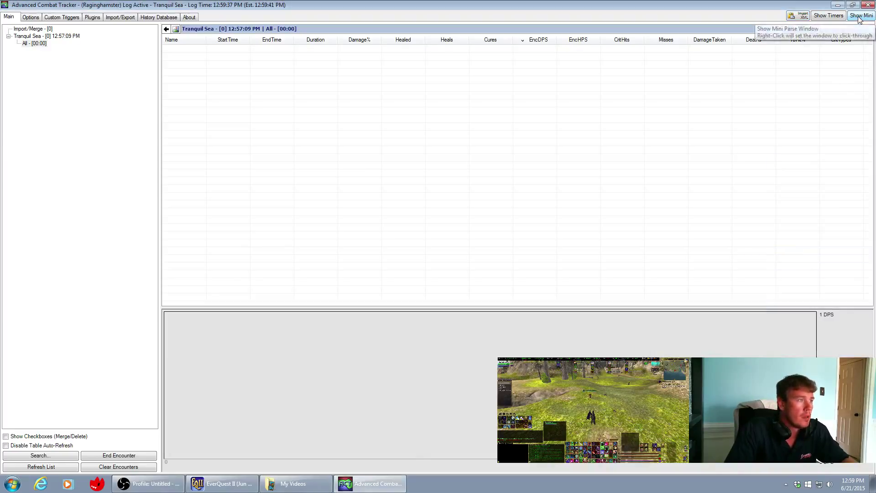
{"action": "left_click", "coordinate": [859, 16]}
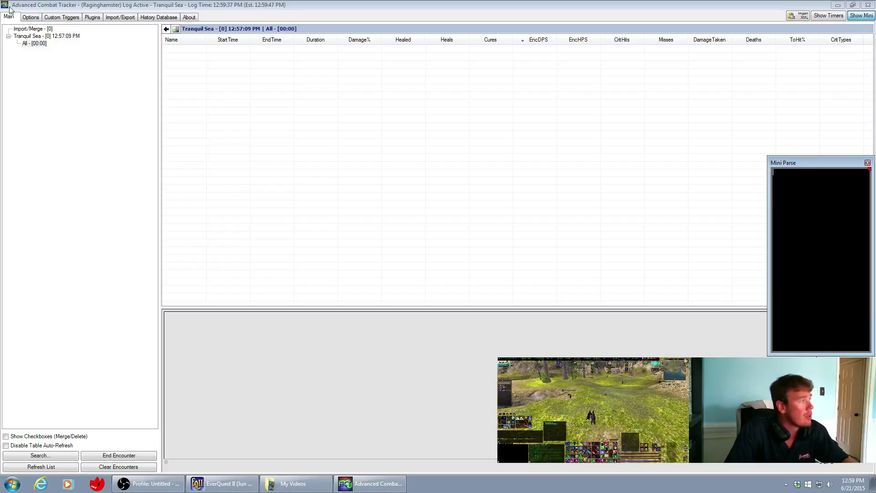
Open the Mini Parse Window options and check the saved presets for the Mini-Parse text formatting.
{"action": "left_click", "coordinate": [30, 17]}
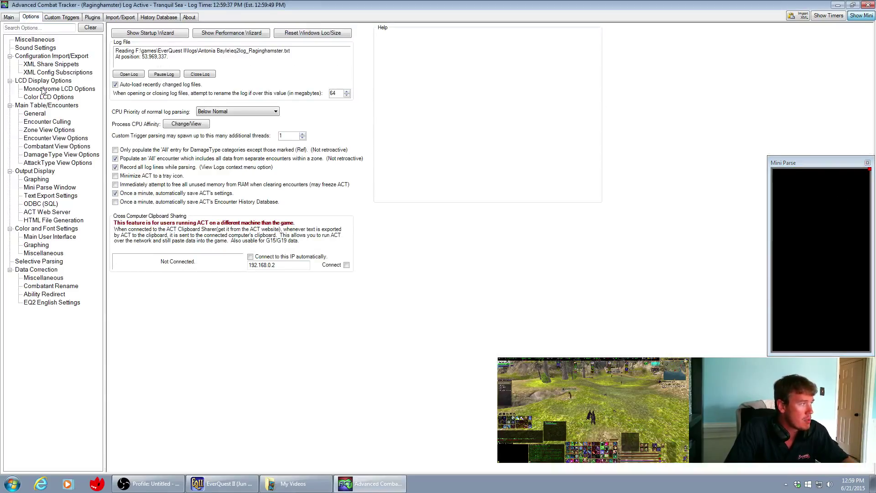
{"action": "left_click", "coordinate": [56, 189]}
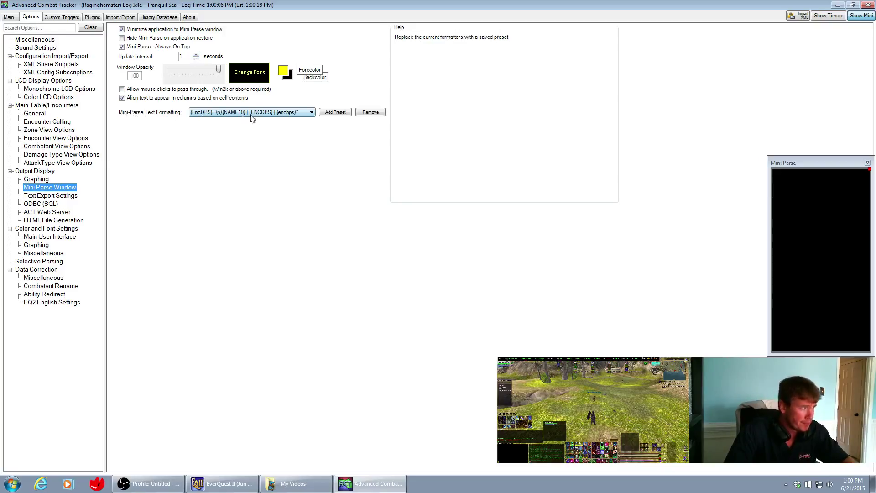
{"action": "left_click", "coordinate": [305, 114]}
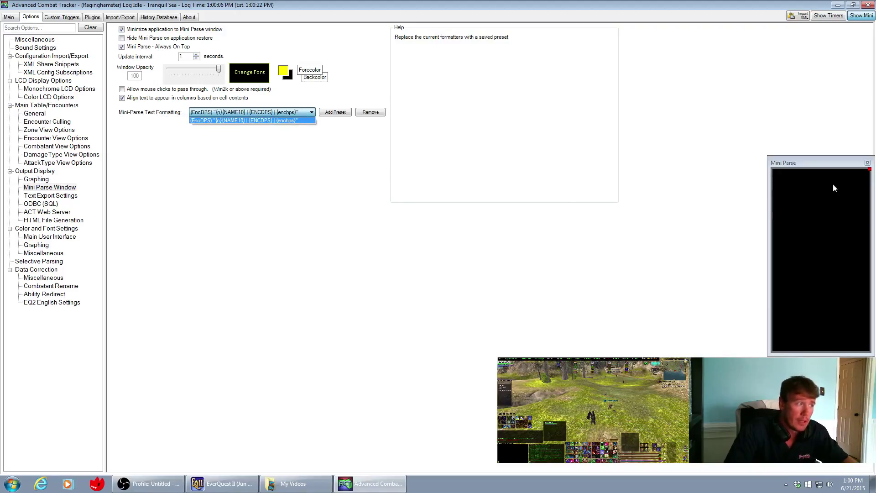
{"action": "left_click", "coordinate": [287, 135]}
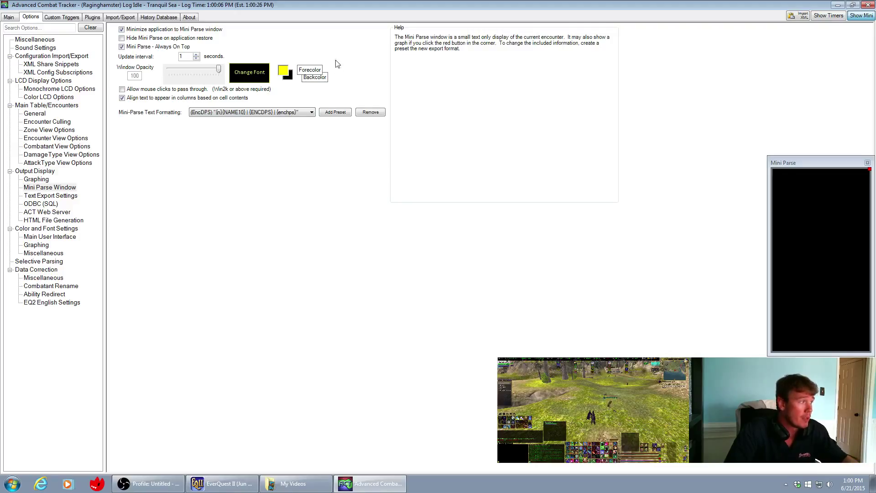
Start a new mini-parse text preset and enter a | separator after {enchps} in the per-combatant formatting.
{"action": "left_click", "coordinate": [336, 114]}
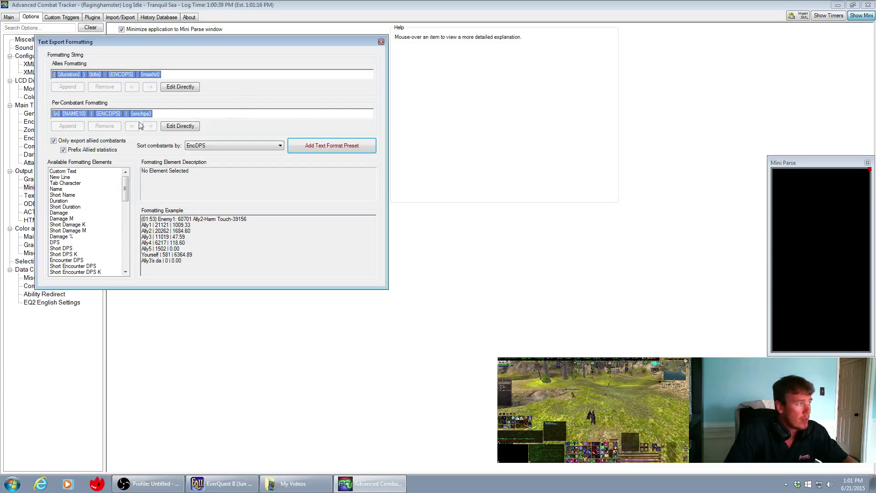
{"action": "left_click_drag", "start_coordinate": [126, 184], "coordinate": [124, 229]}
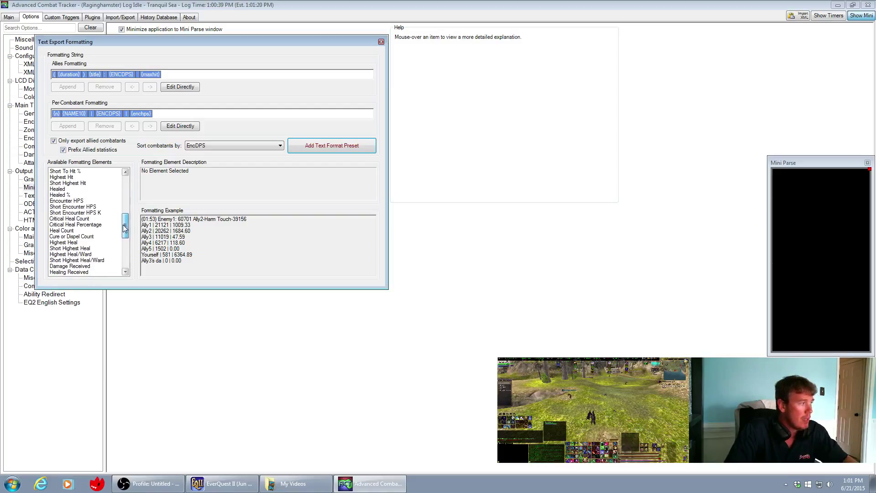
{"action": "left_click", "coordinate": [70, 202]}
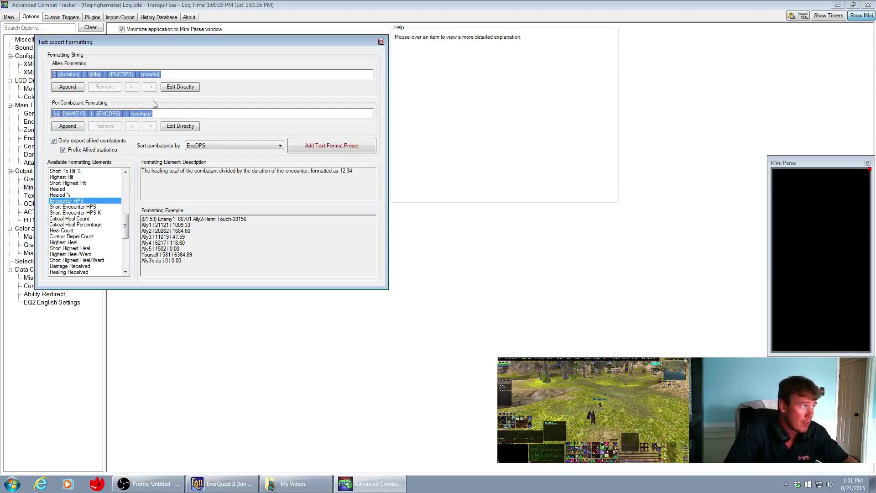
{"action": "left_click", "coordinate": [181, 125]}
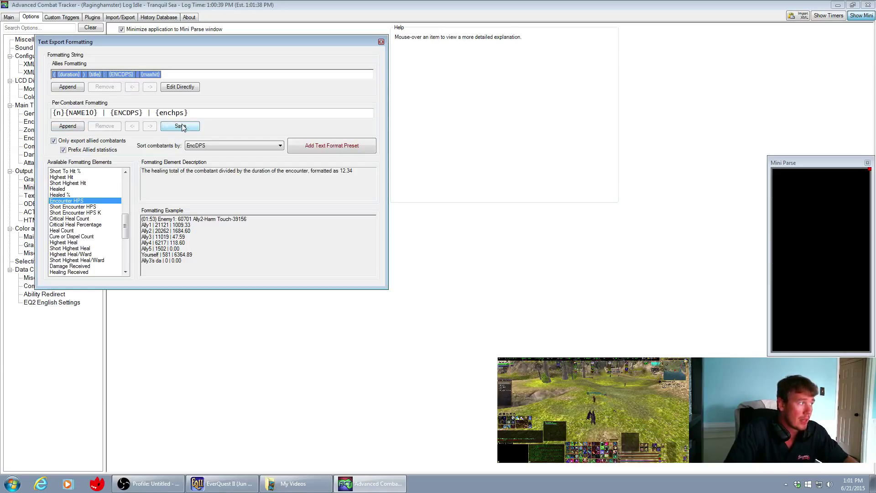
{"action": "type", "text": "|"}
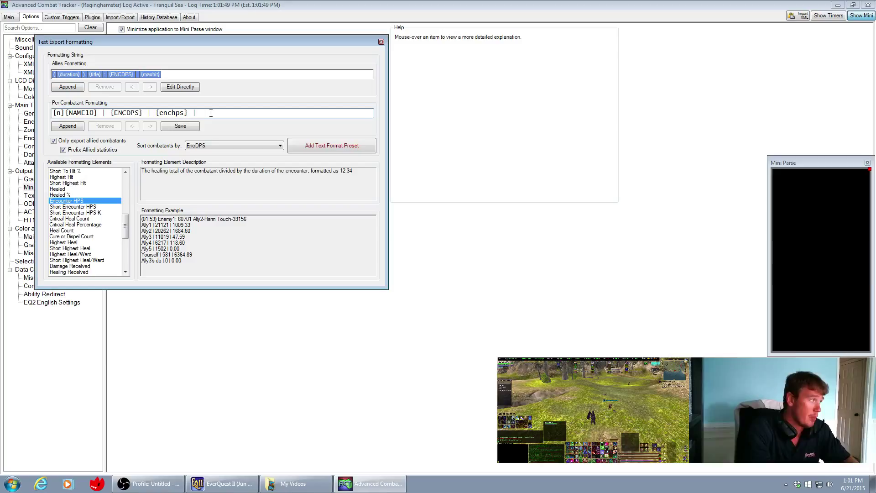
{"action": "type", "text": "|"}
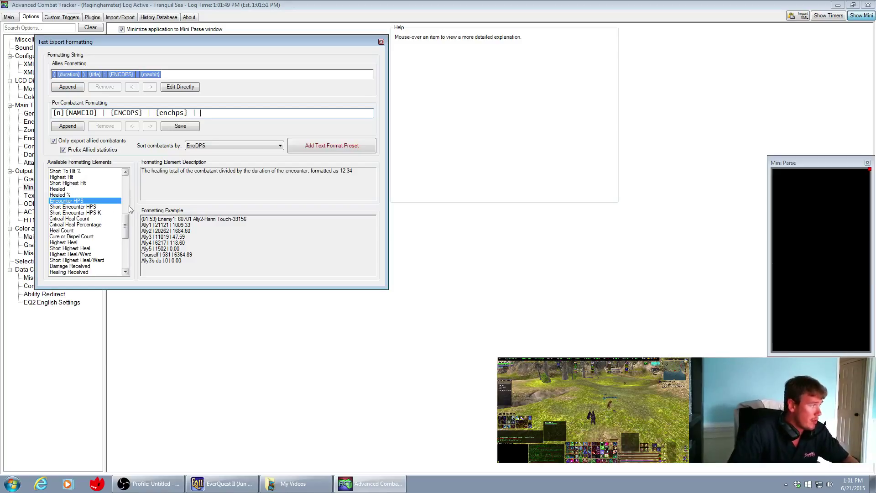
Save the separator and append the Heal Count element to the per-combatant formatting.
{"action": "left_click", "coordinate": [86, 231]}
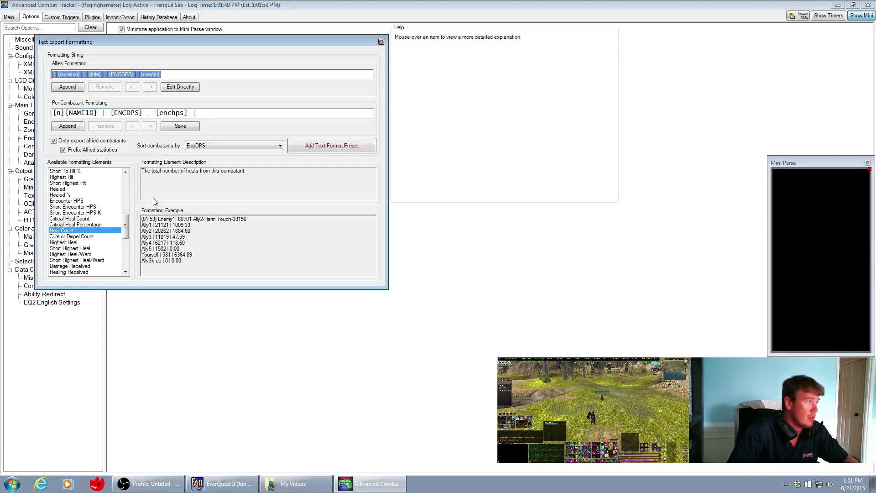
{"action": "left_click", "coordinate": [69, 126]}
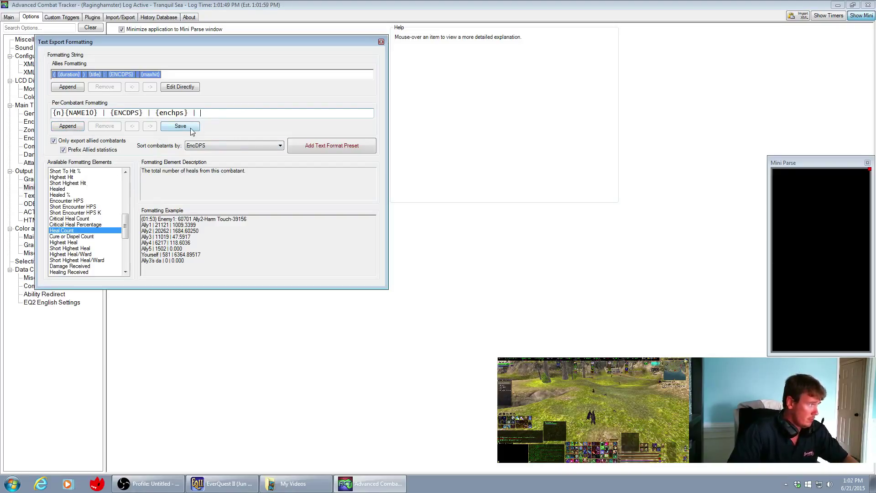
{"action": "left_click", "coordinate": [193, 129]}
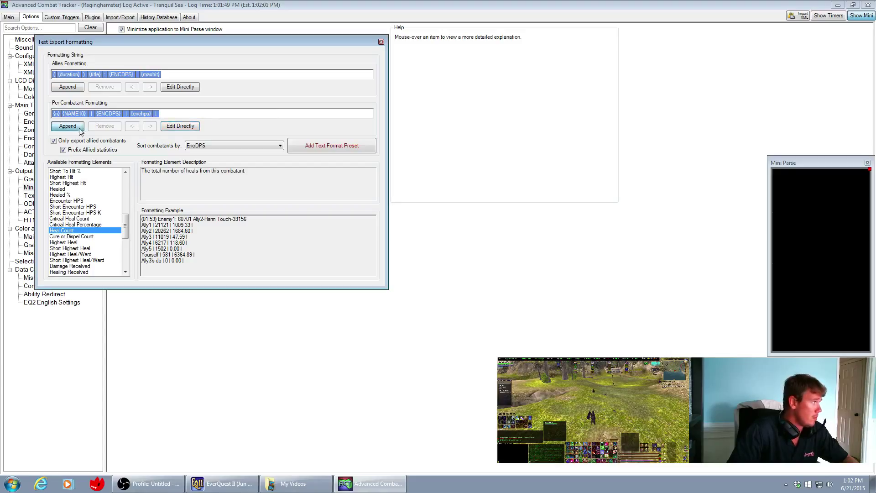
{"action": "left_click", "coordinate": [67, 126]}
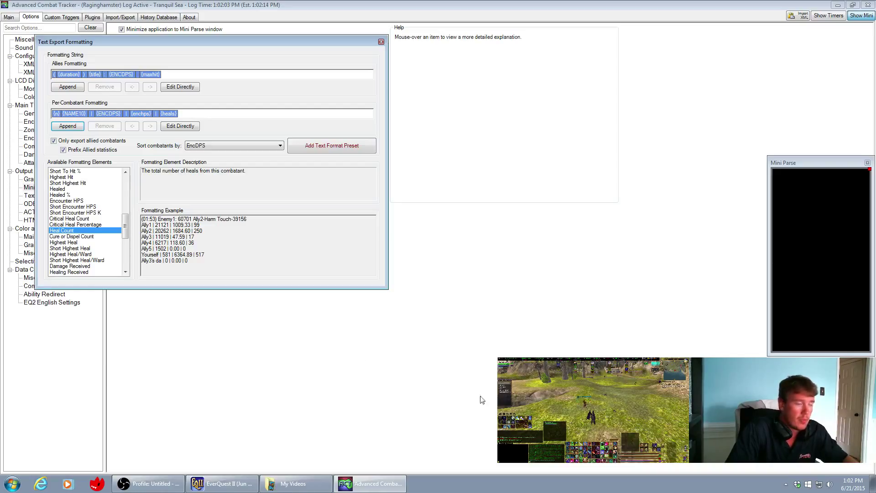
Delete {heals} from the per-combatant formatting, keep the | separator after {enchps}, and save the string.
{"action": "left_click", "coordinate": [180, 126]}
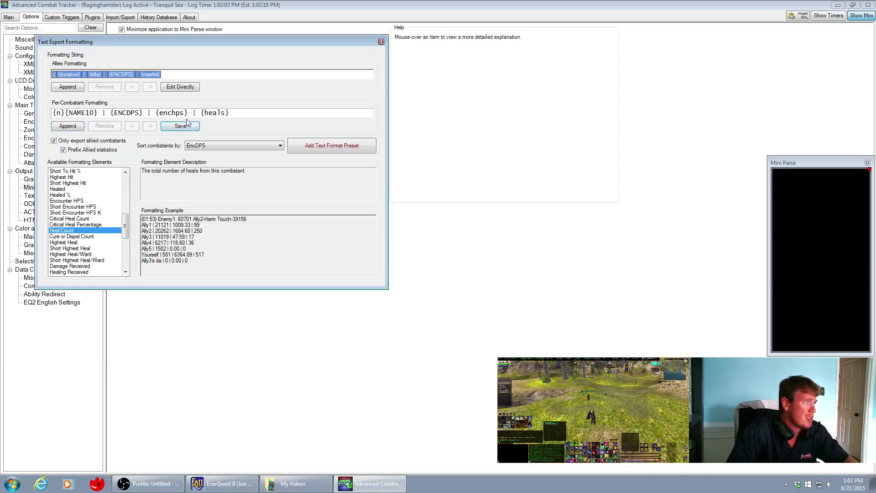
{"action": "key", "text": "BackSpace"}
{"action": "key", "text": "BackSpace"}
{"action": "key", "text": "BackSpace"}
{"action": "key", "text": "BackSpace"}
{"action": "key", "text": "BackSpace"}
{"action": "key", "text": "BackSpace"}
{"action": "key", "text": "BackSpace"}
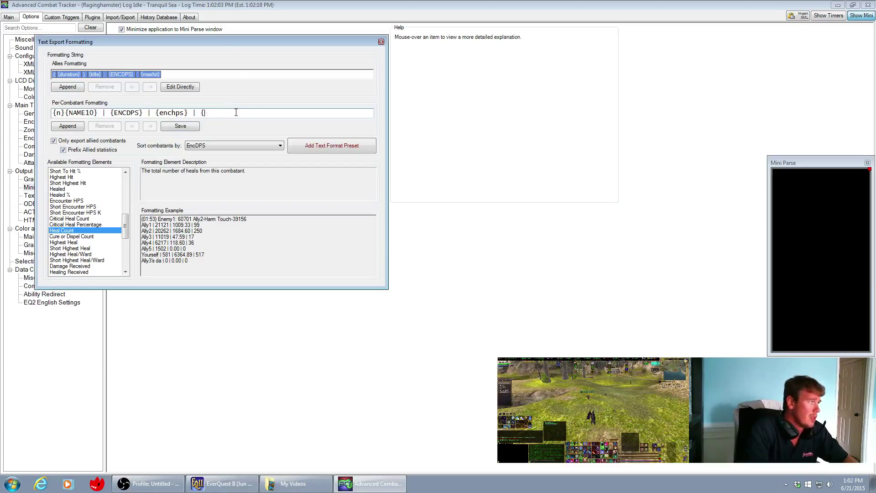
{"action": "left_click", "coordinate": [180, 126]}
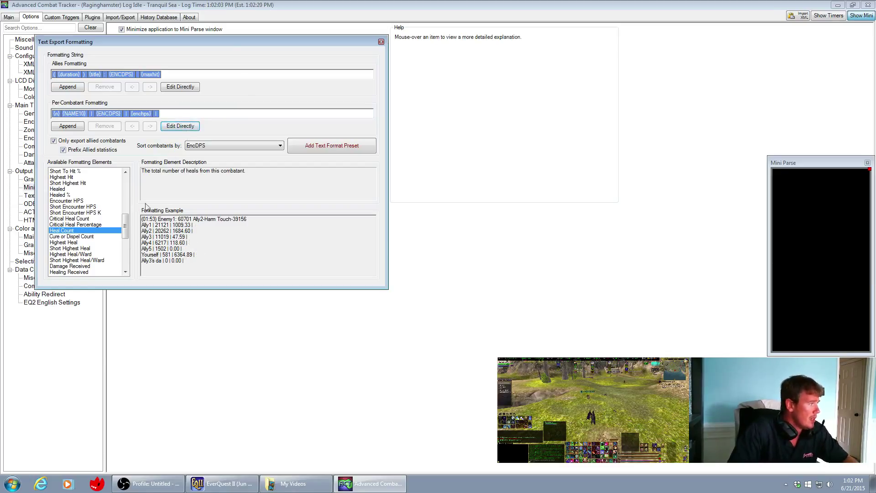
Append the Damage element to the end of the per-combatant formatting.
{"action": "left_click_drag", "start_coordinate": [126, 231], "coordinate": [127, 197]}
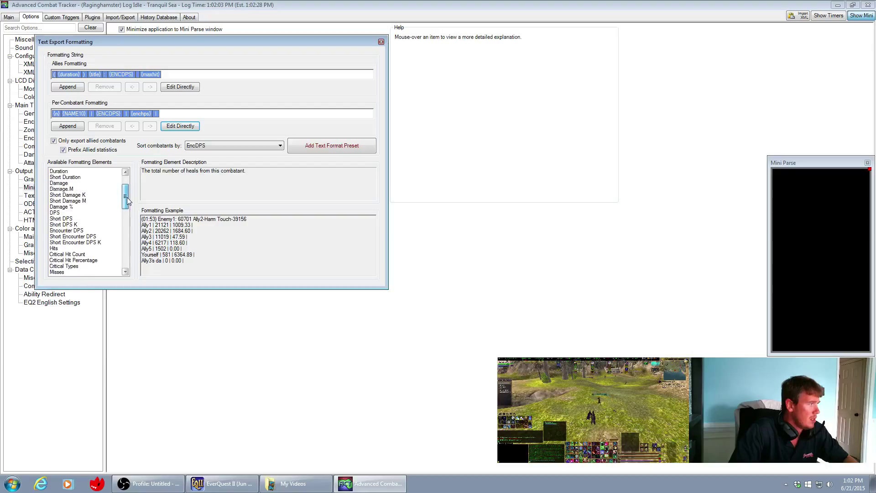
{"action": "left_click", "coordinate": [110, 177]}
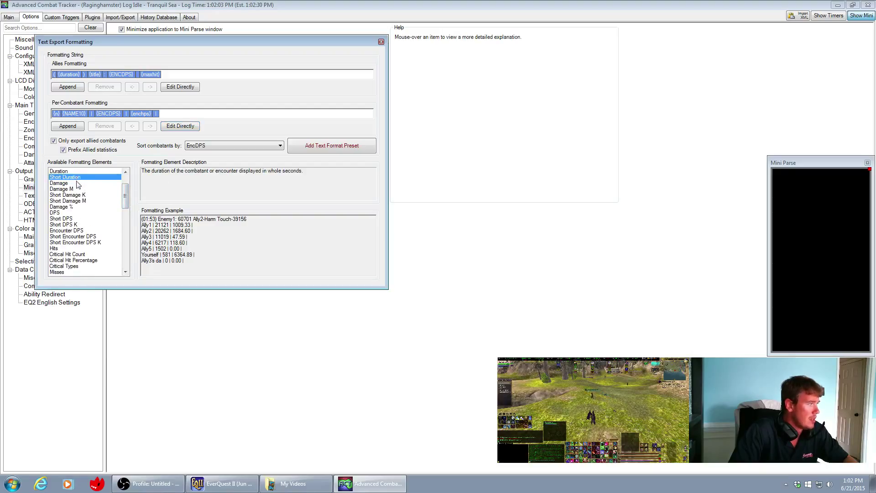
{"action": "left_click", "coordinate": [78, 183]}
{"action": "left_click", "coordinate": [68, 126]}
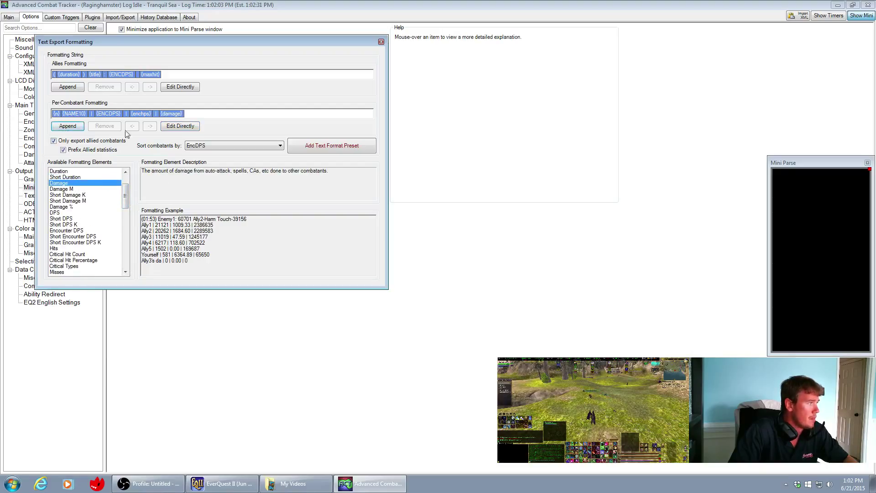
Try a | separator after {damage}, save the formatting string, and close the preset editor without adding the preset.
{"action": "left_click", "coordinate": [182, 130]}
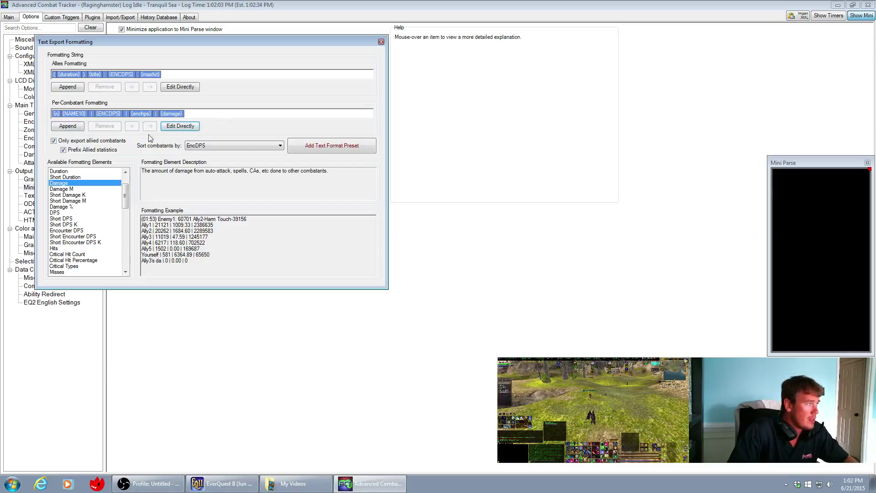
{"action": "left_click", "coordinate": [201, 113]}
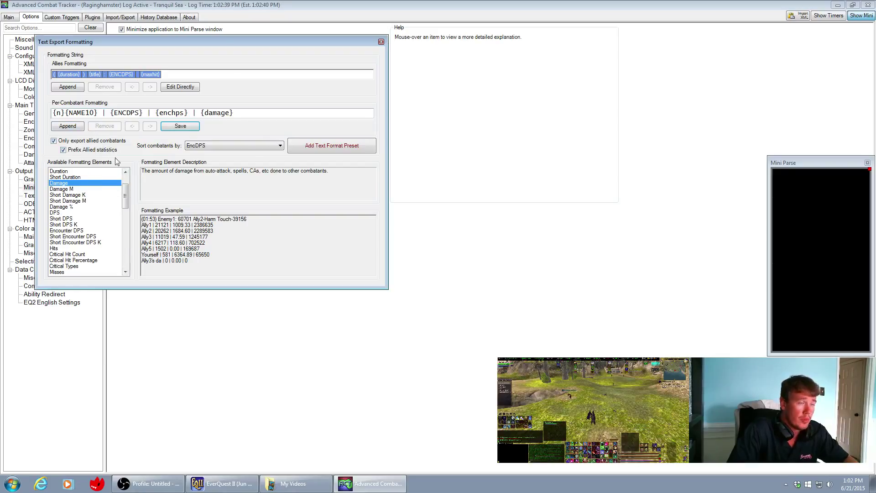
{"action": "left_click", "coordinate": [250, 112]}
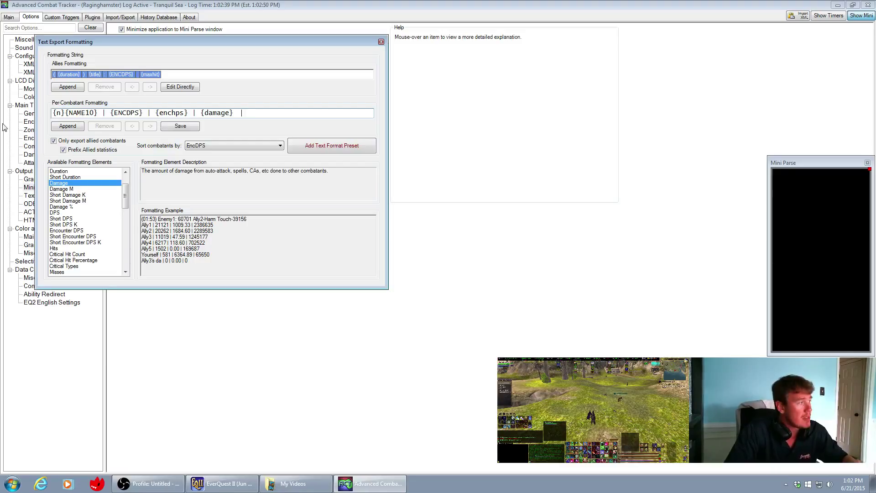
{"action": "type", "text": "|"}
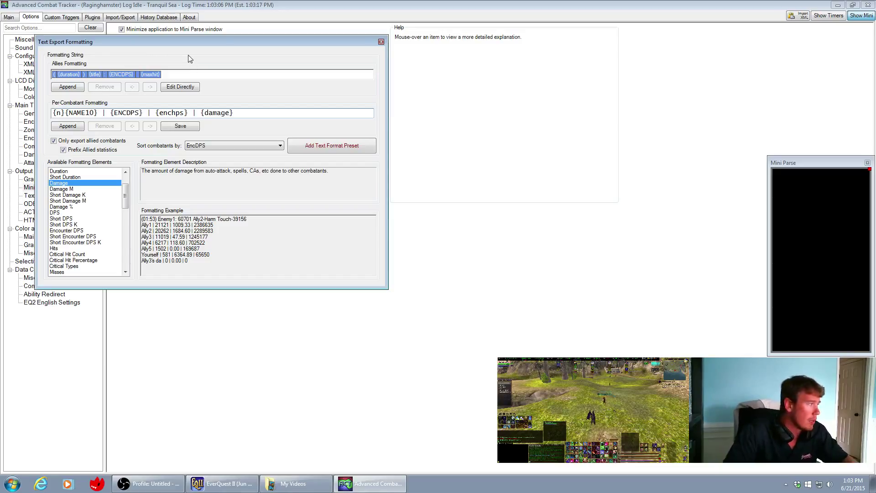
{"action": "left_click", "coordinate": [184, 128]}
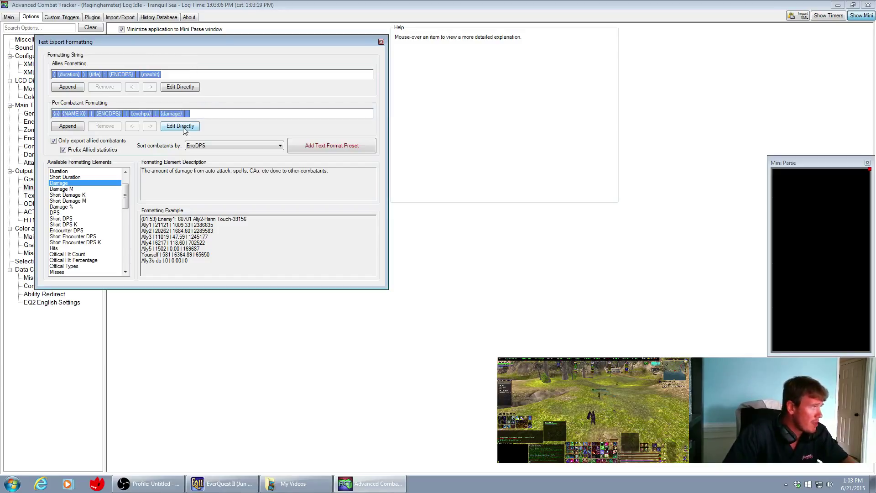
{"action": "left_click", "coordinate": [381, 42]}
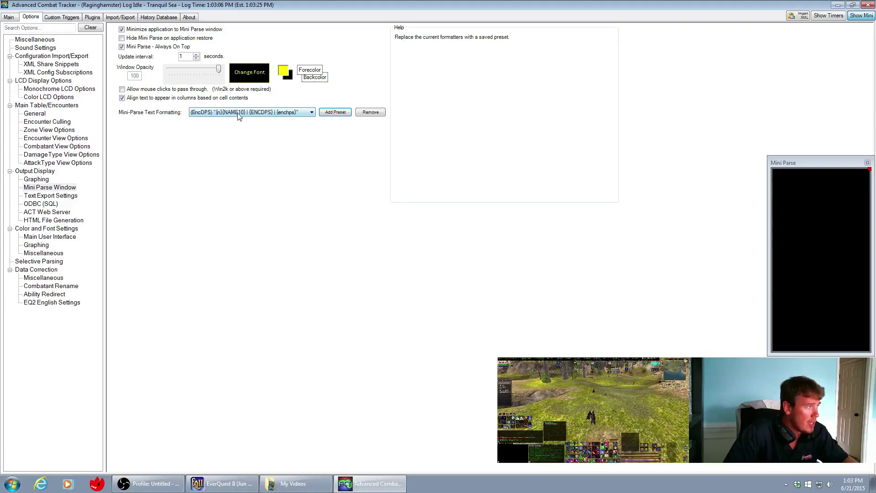
Reselect the existing EncDPS preset, reopen the preset editor, and save a | separator after {enchps} in the per-combatant formatting.
{"action": "left_click", "coordinate": [251, 115]}
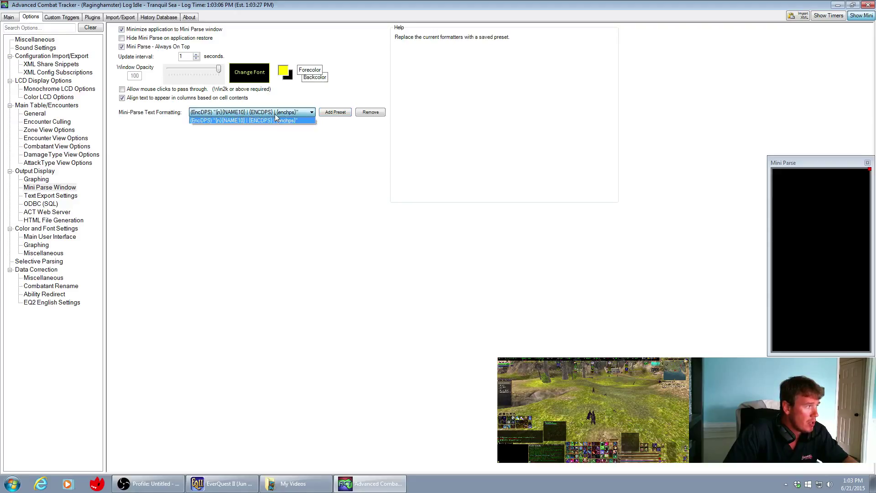
{"action": "left_click", "coordinate": [275, 120]}
{"action": "left_click", "coordinate": [331, 117]}
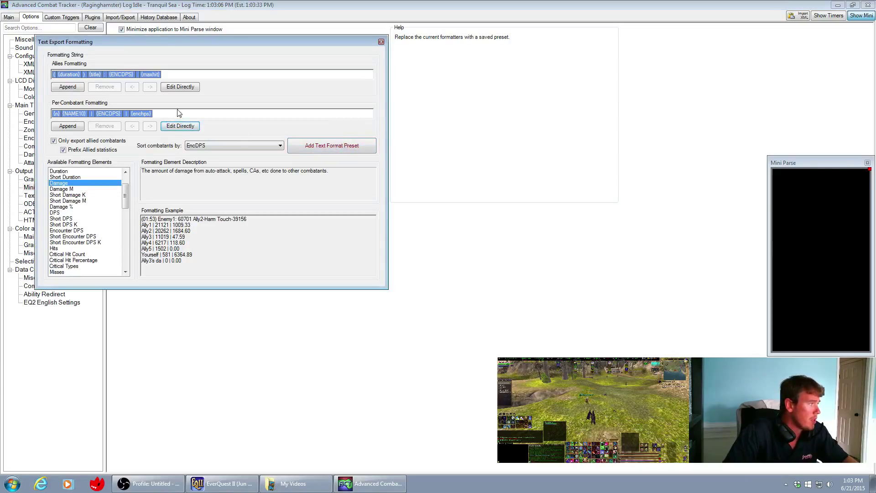
{"action": "left_click", "coordinate": [180, 126]}
{"action": "left_click", "coordinate": [199, 114]}
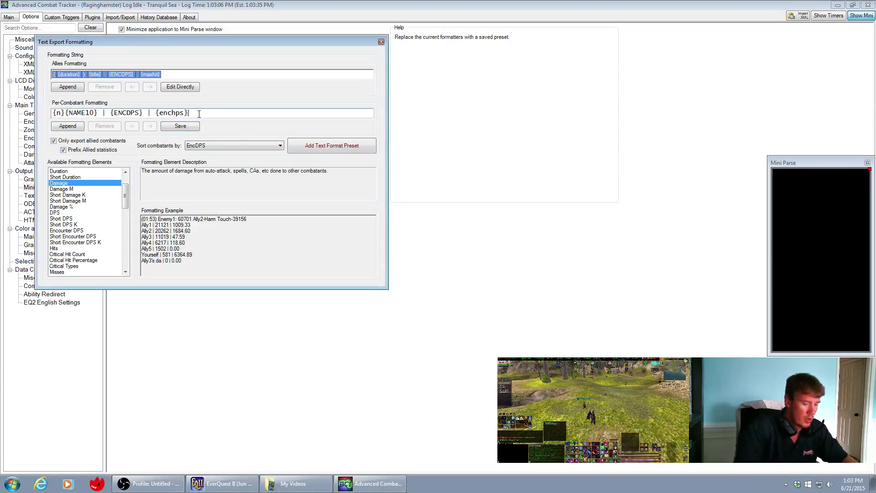
{"action": "type", "text": "|"}
{"action": "left_click", "coordinate": [180, 126]}
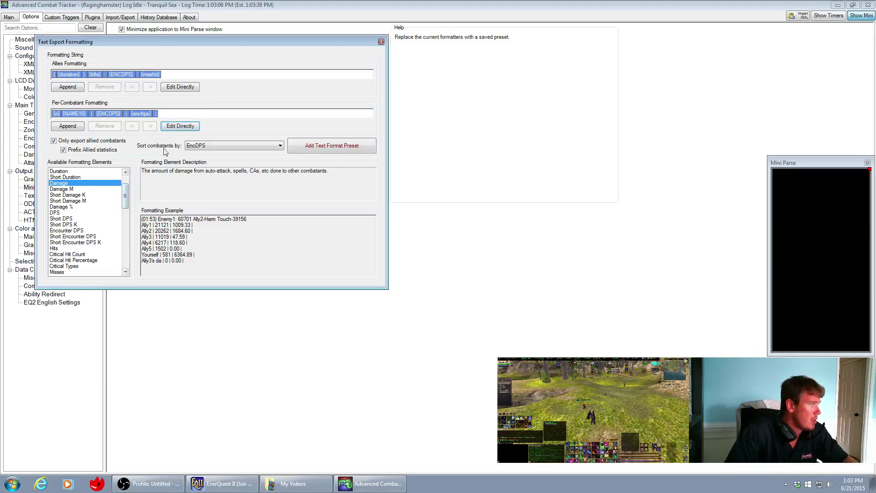
{"action": "left_click", "coordinate": [180, 125]}
{"action": "left_click", "coordinate": [202, 114]}
{"action": "left_click", "coordinate": [180, 126]}
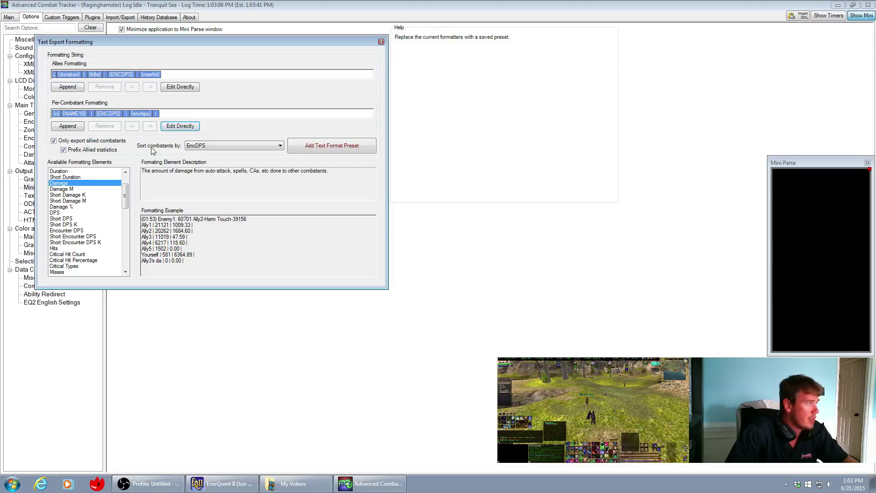
Append the Damage element to the end of the per-combatant formatting, add it as a text format preset, and close the preset editor.
{"action": "left_click", "coordinate": [91, 189]}
{"action": "left_click", "coordinate": [90, 183]}
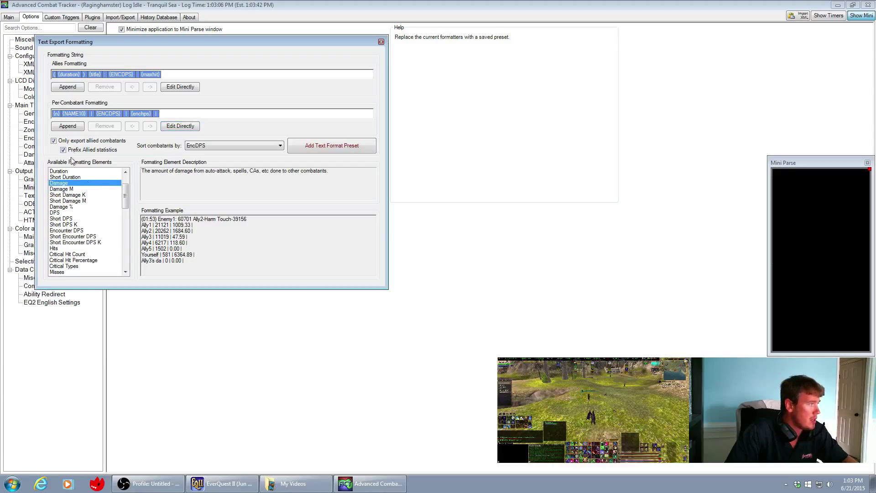
{"action": "left_click", "coordinate": [68, 126]}
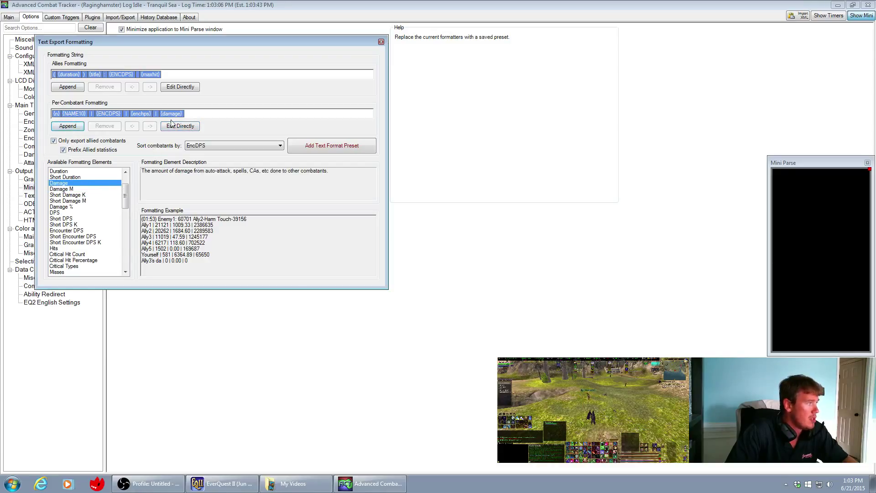
{"action": "left_click", "coordinate": [330, 148]}
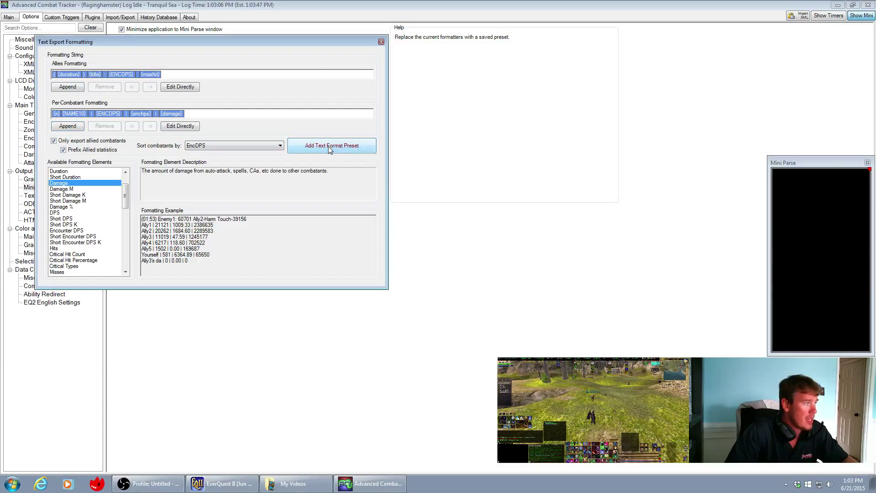
{"action": "left_click", "coordinate": [381, 42]}
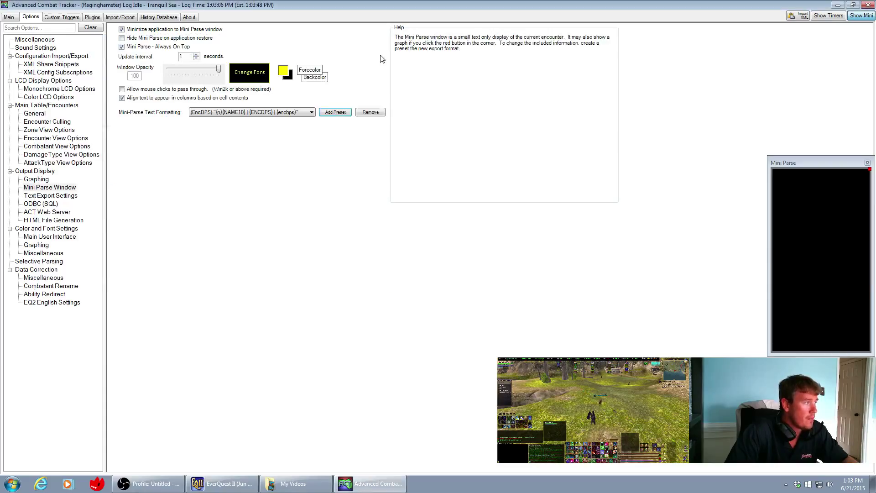
Choose the EncDPS preset containing {damage} as the Mini-Parse text formatting, and temporarily widen the Mini Parse window before restoring its width.
{"action": "left_click", "coordinate": [311, 113]}
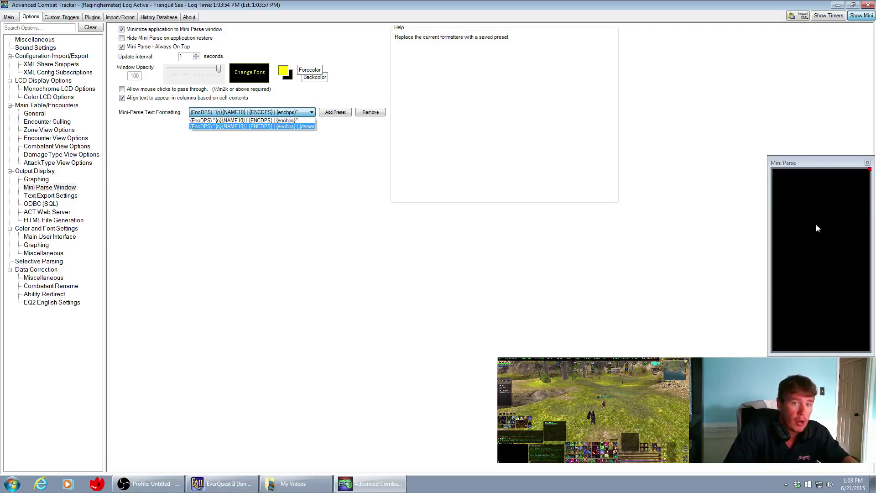
{"action": "left_click", "coordinate": [264, 127]}
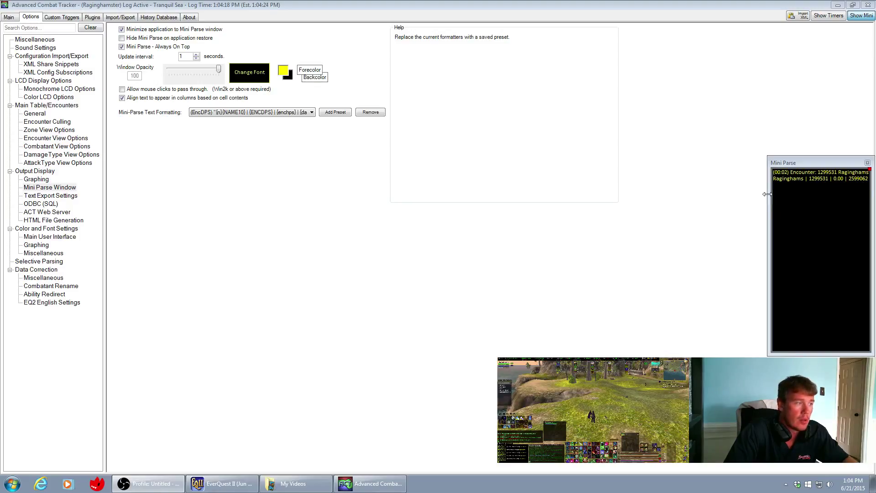
{"action": "left_click_drag", "start_coordinate": [767, 196], "coordinate": [668, 187]}
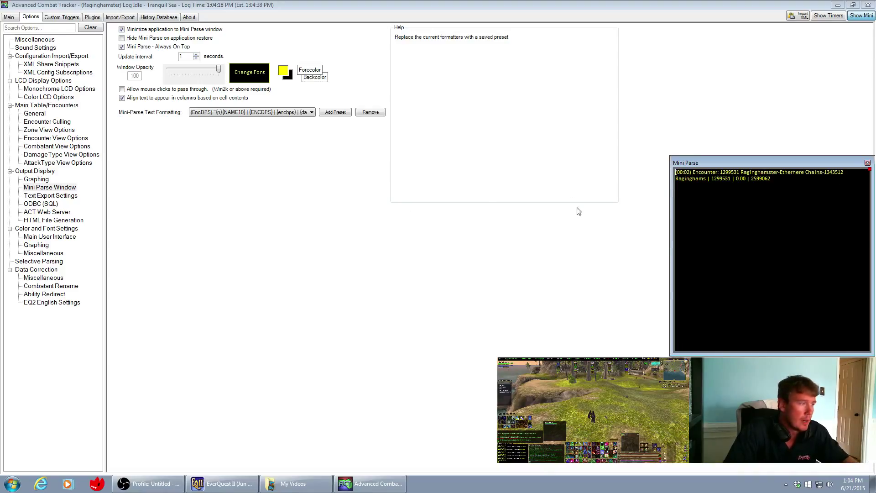
{"action": "left_click_drag", "start_coordinate": [672, 234], "coordinate": [767, 235]}
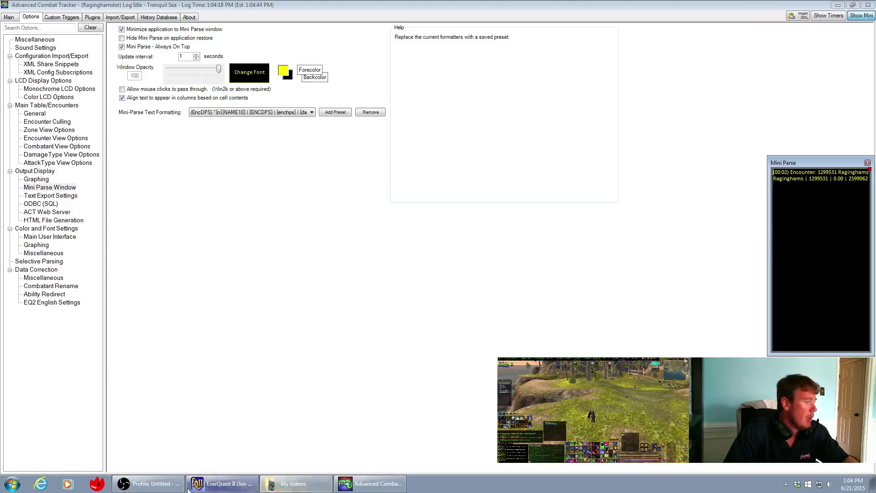
Switch to EverQuest II to generate combat data, and widen the Mini Parse window just enough to fit the whole combatant line.
{"action": "left_click", "coordinate": [245, 487]}
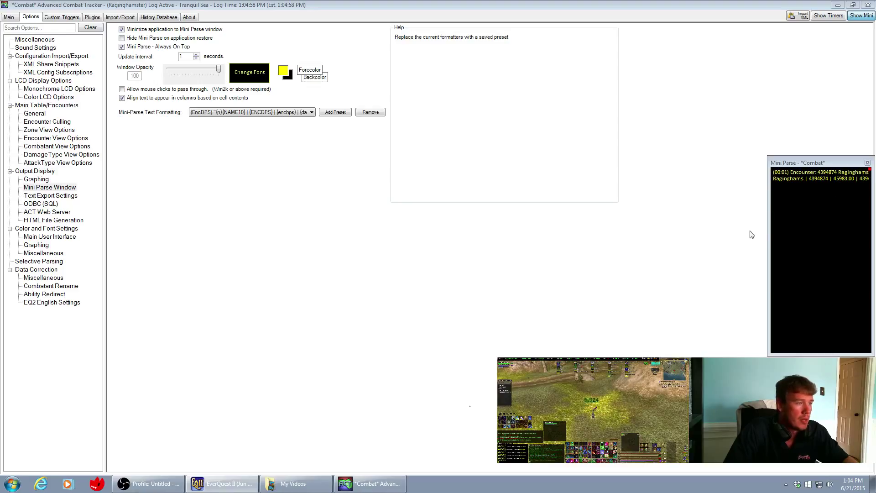
{"action": "left_click_drag", "start_coordinate": [768, 227], "coordinate": [731, 228]}
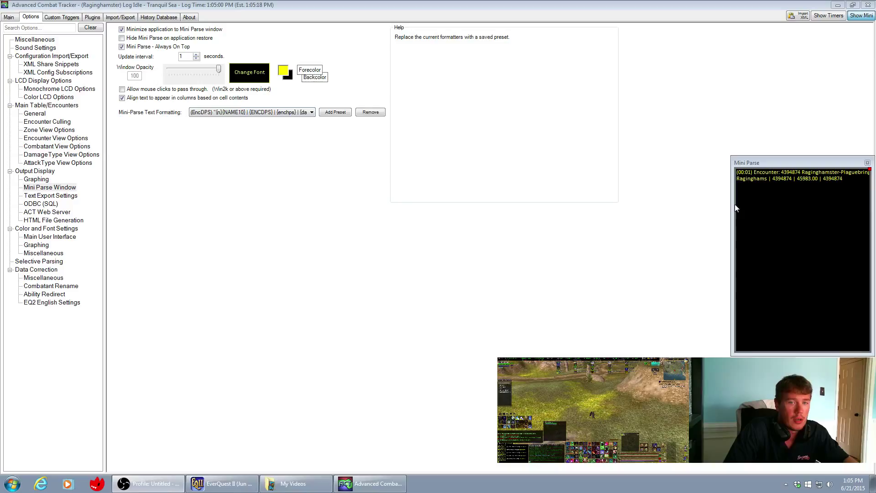
{"action": "left_click_drag", "start_coordinate": [731, 204], "coordinate": [755, 205]}
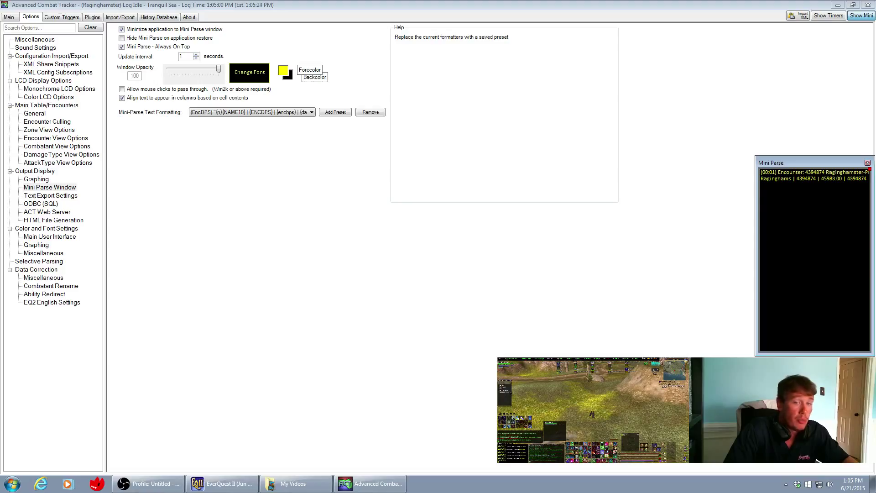
{"action": "left_click", "coordinate": [149, 483]}
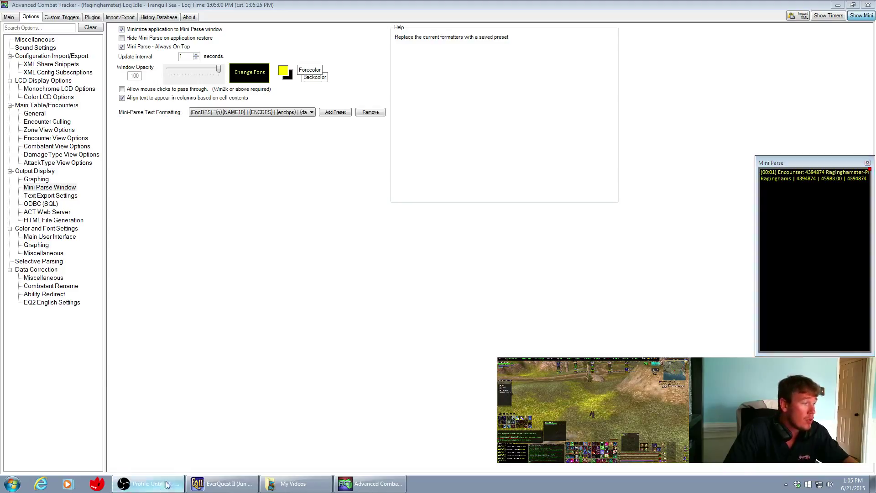